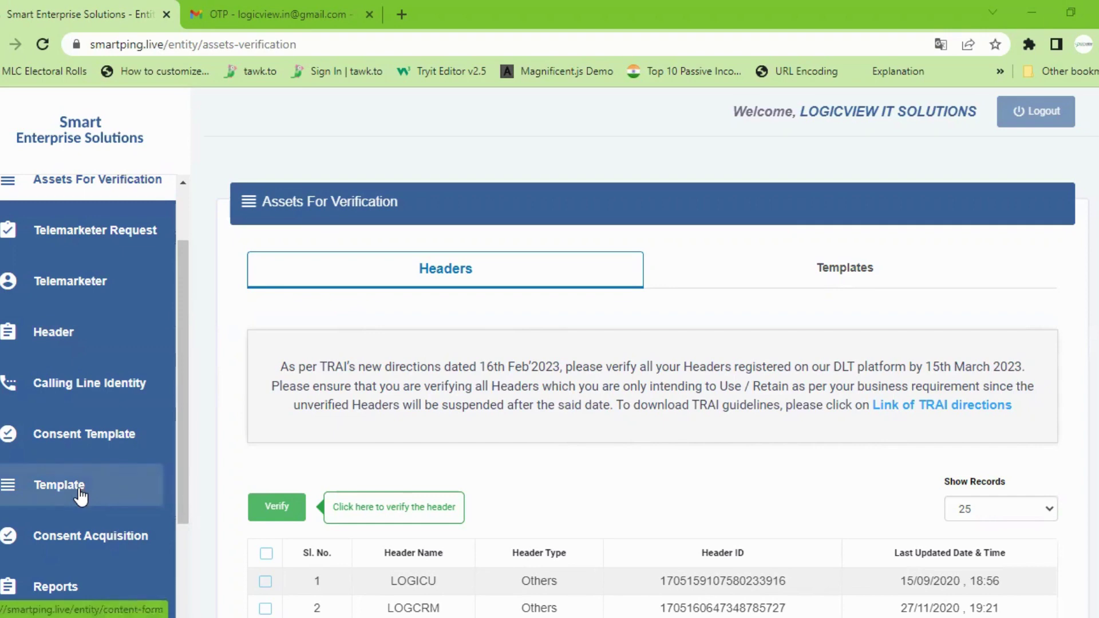
Open the Template list and start a new template with Add New Template.
left_click(87, 496)
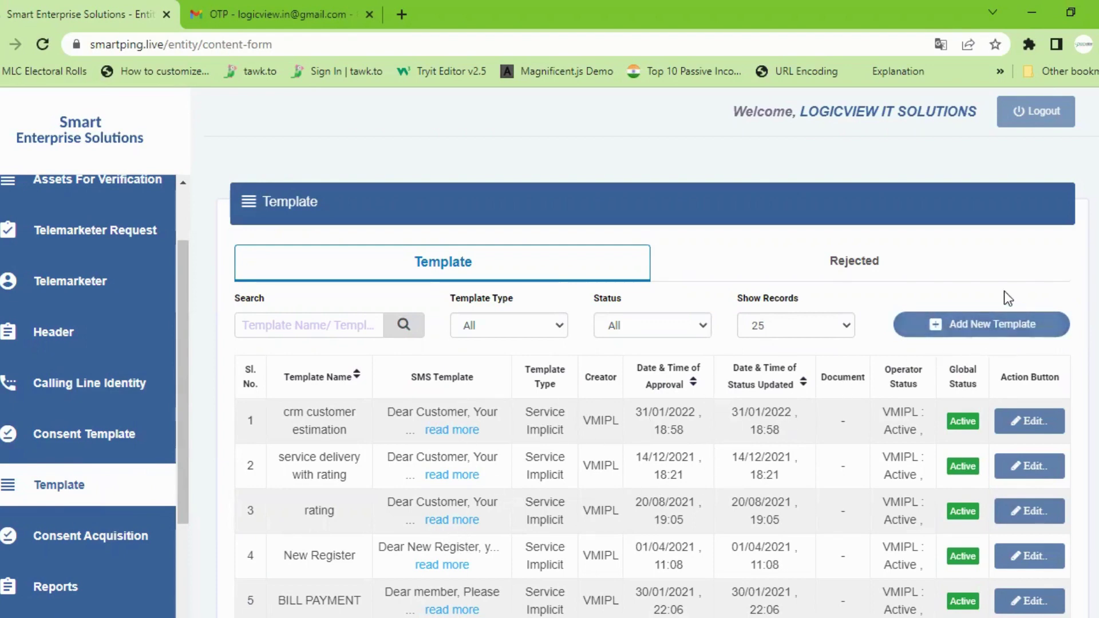
left_click(991, 331)
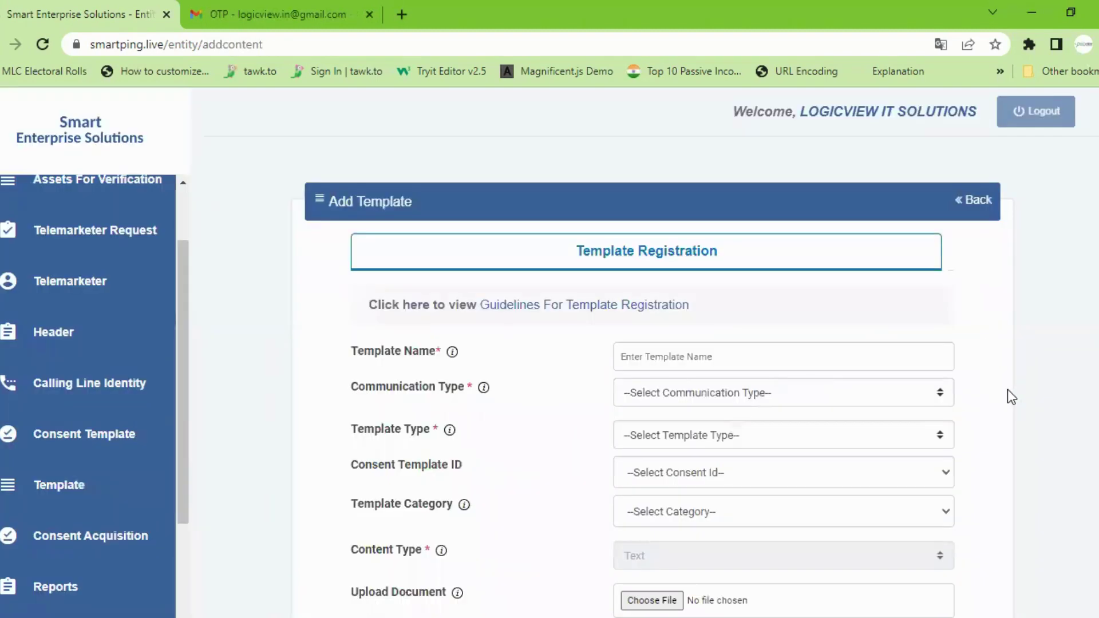
Enter 'Bill alert' as the template name.
scroll(686, 351, "down", 2)
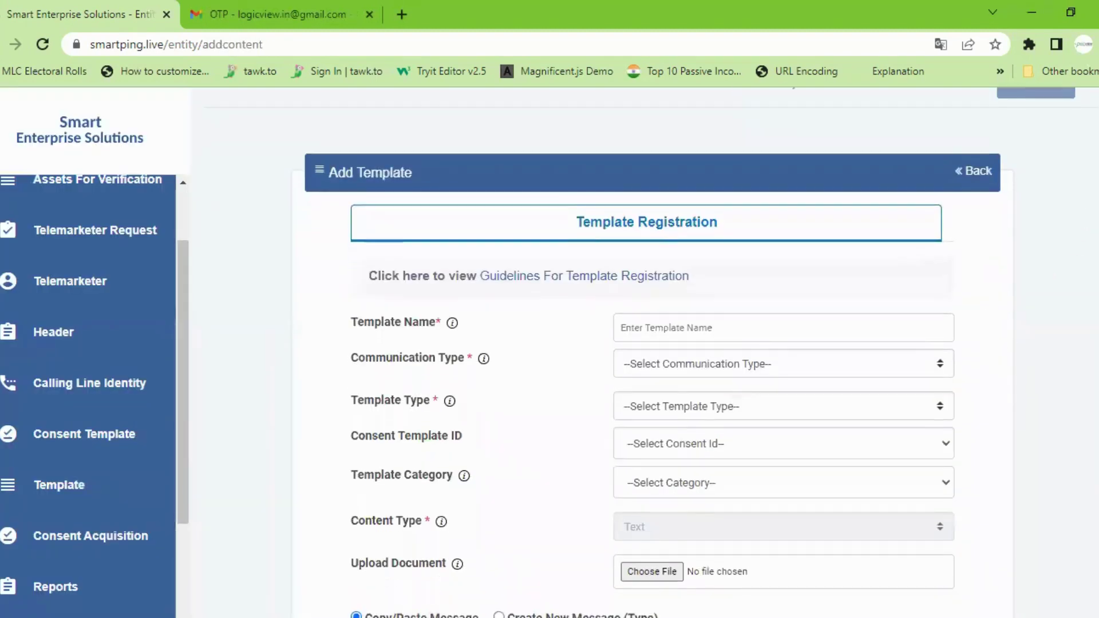
scroll(687, 352, "down", 2)
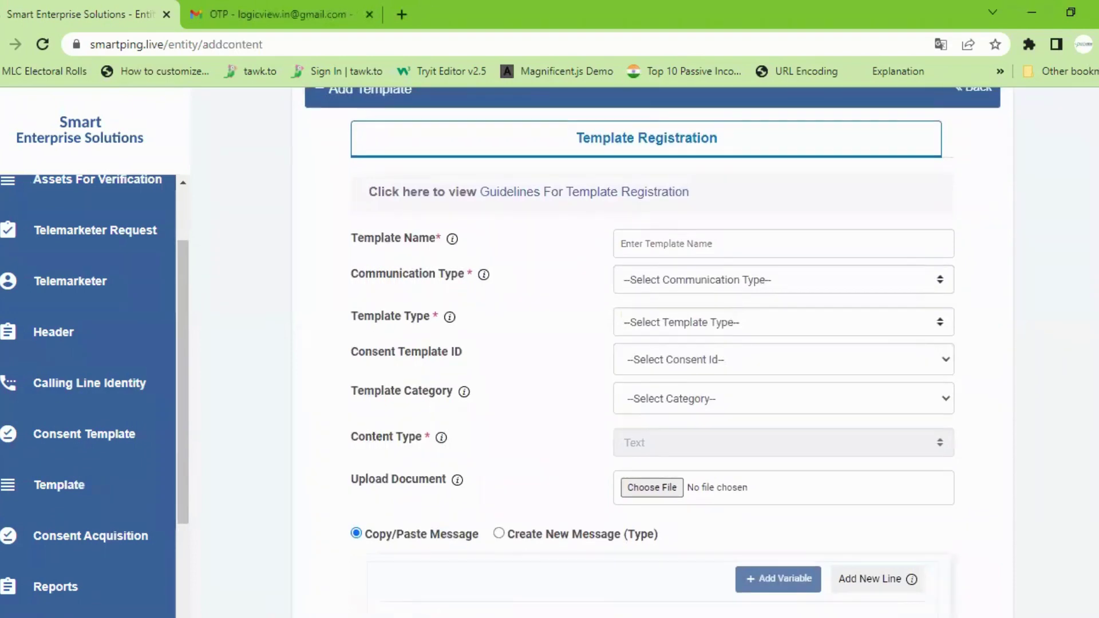
left_click(745, 241)
type("Bill al")
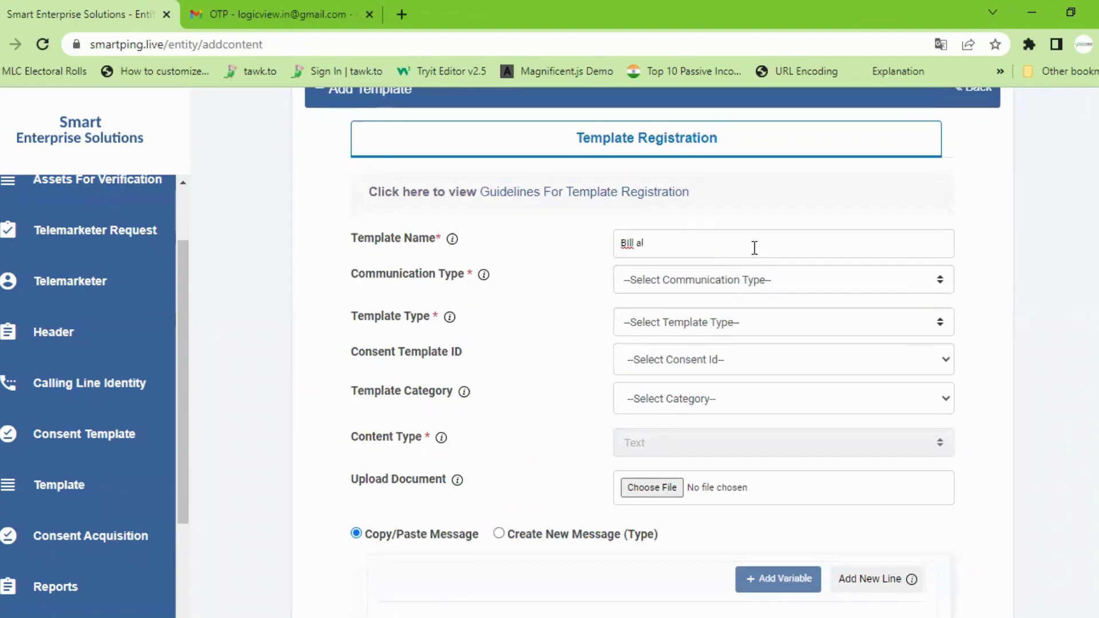
type("ert")
left_click(918, 279)
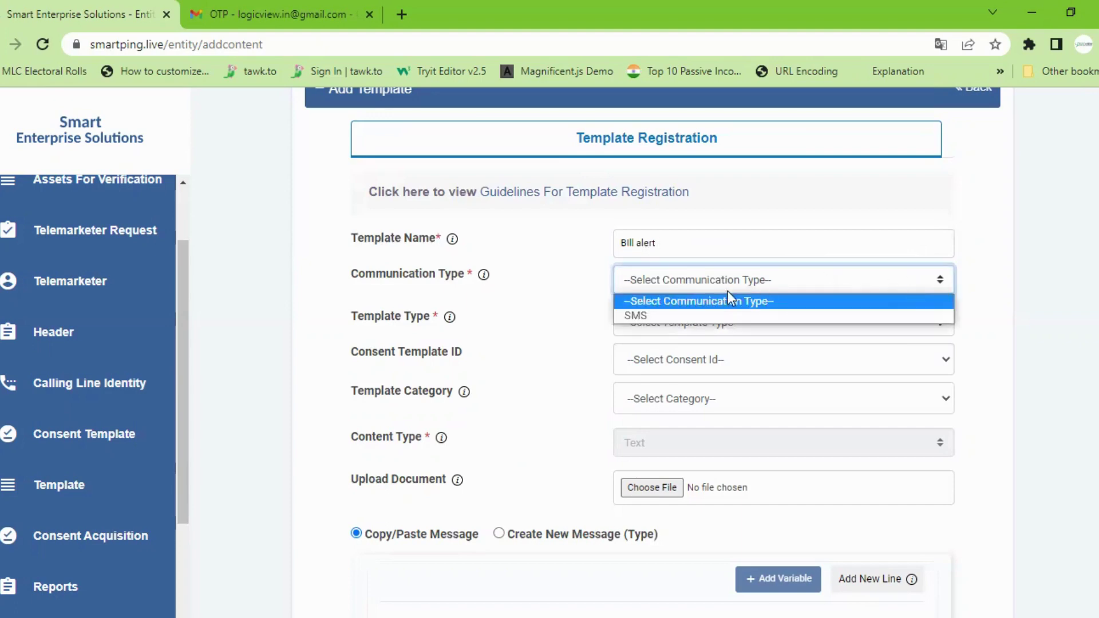
Choose SMS as the communication type and Service Implicit as the template type.
left_click(668, 314)
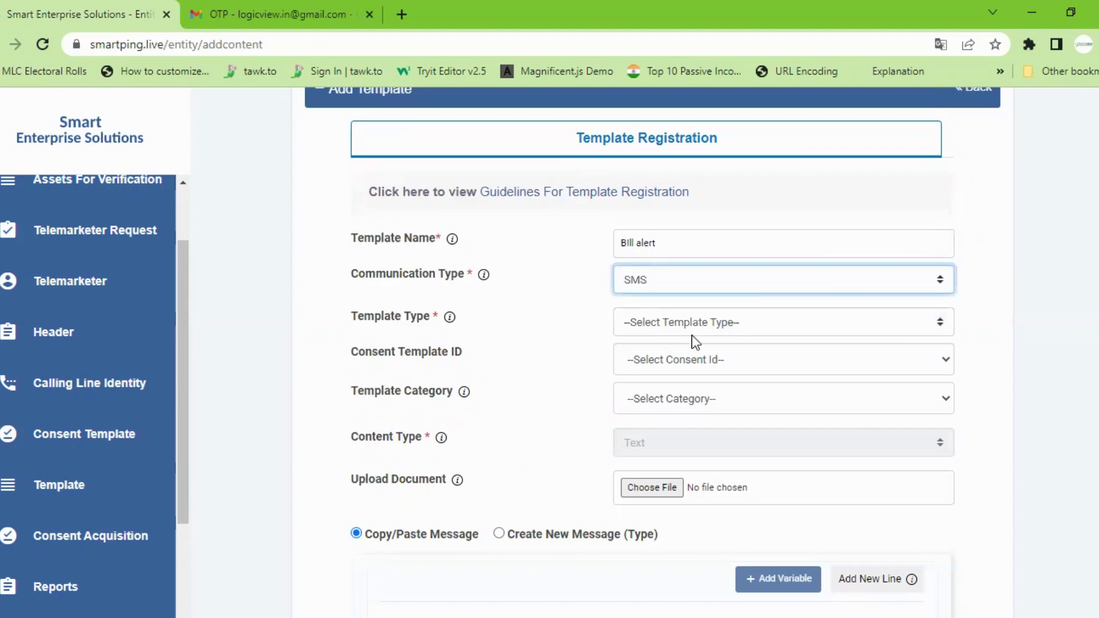
left_click(894, 323)
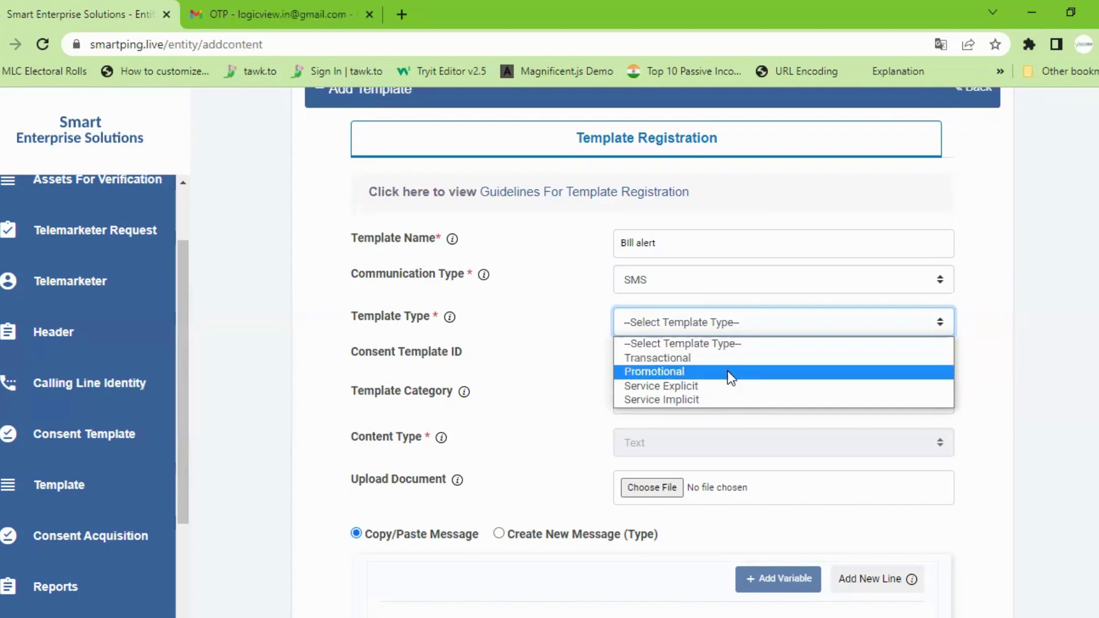
left_click(692, 400)
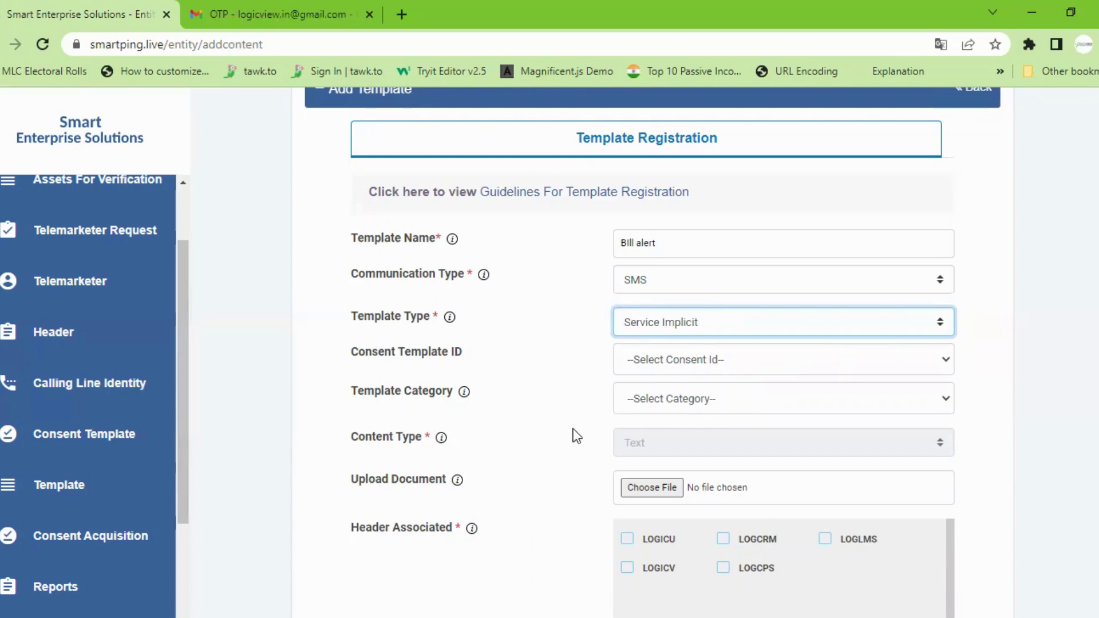
scroll(576, 436, "down", 1)
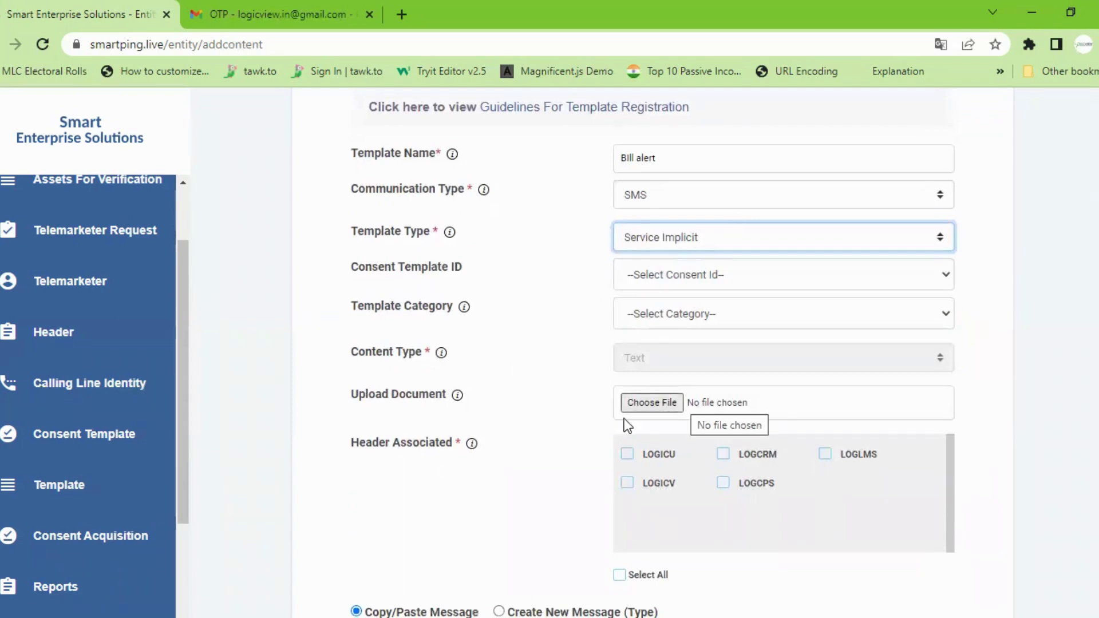
Tick the LOGICV, LOGCRM and LOGCPS checkboxes under Header Associated.
scroll(550, 419, "down", 2)
scroll(558, 409, "up", 1)
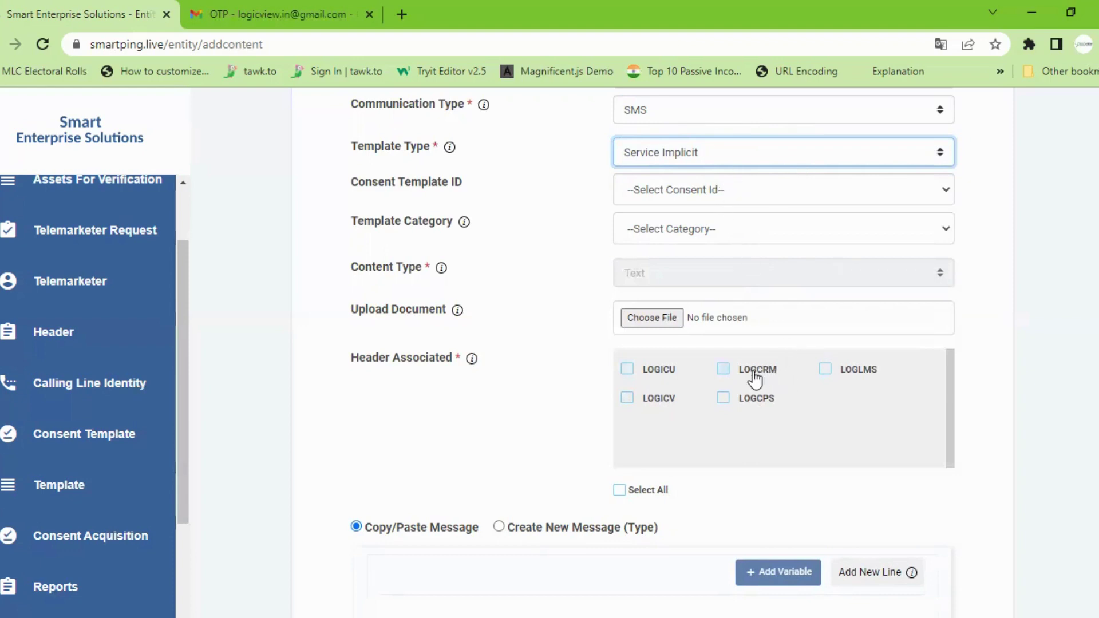
left_click(628, 399)
left_click(724, 370)
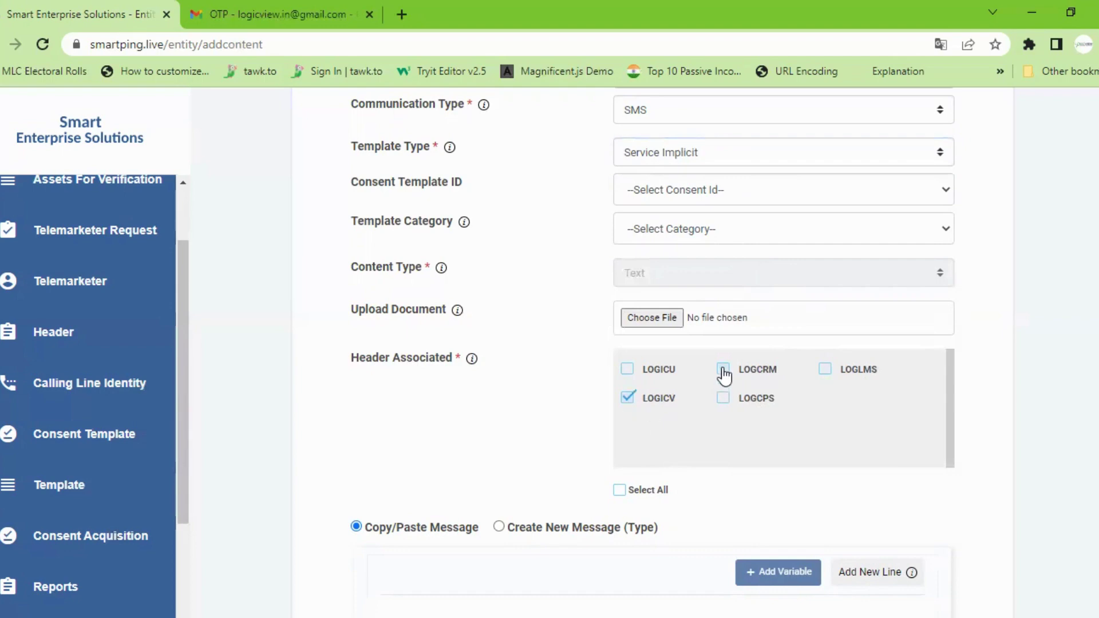
left_click(725, 399)
scroll(728, 430, "down", 1)
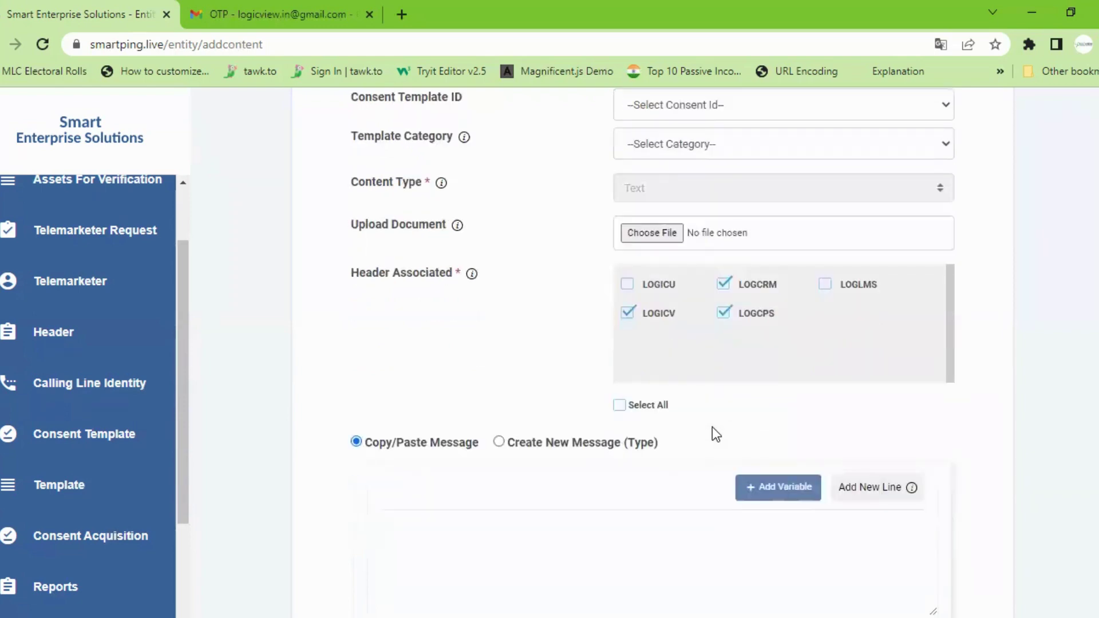
scroll(712, 432, "down", 1)
scroll(687, 434, "down", 1)
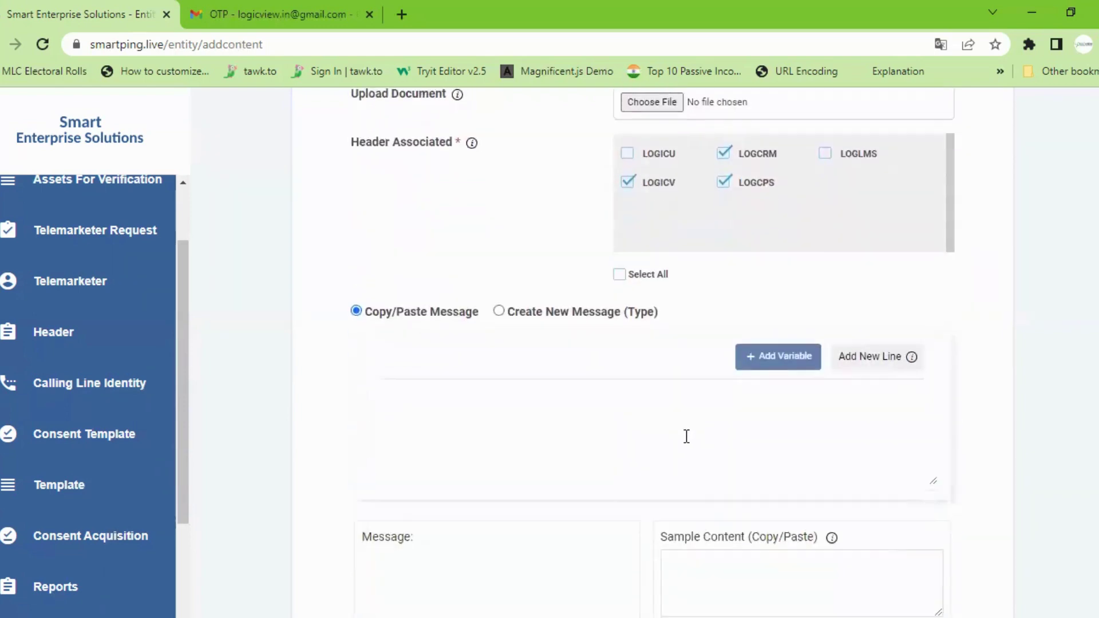
Type 'Dear user, your bill amount Rs 2500/- than you for your purchase' into the message body.
left_click(572, 395)
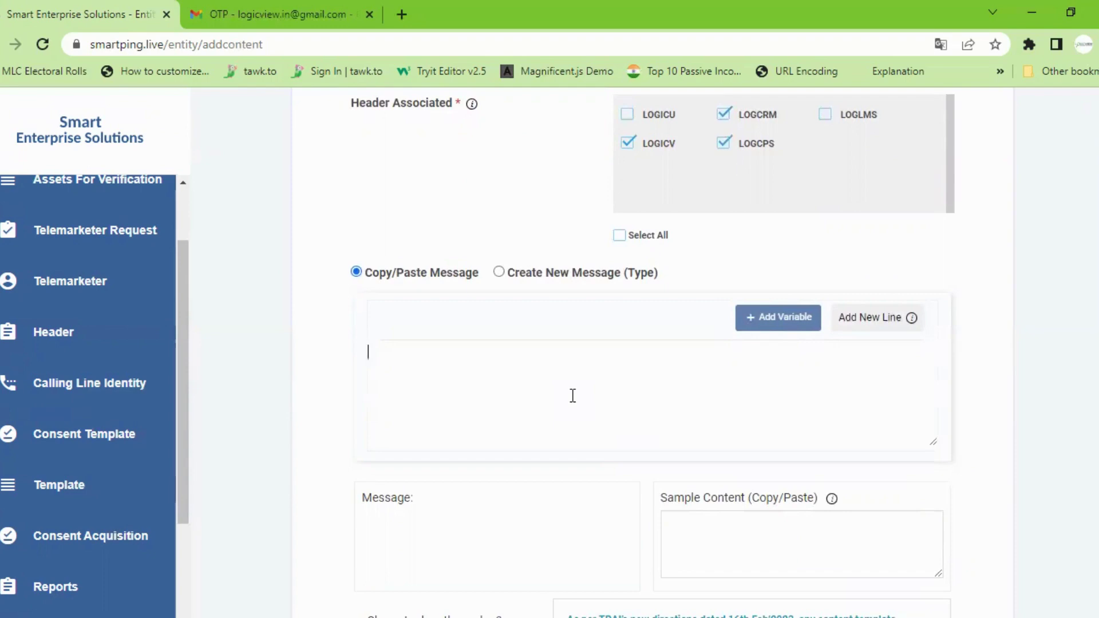
type("D")
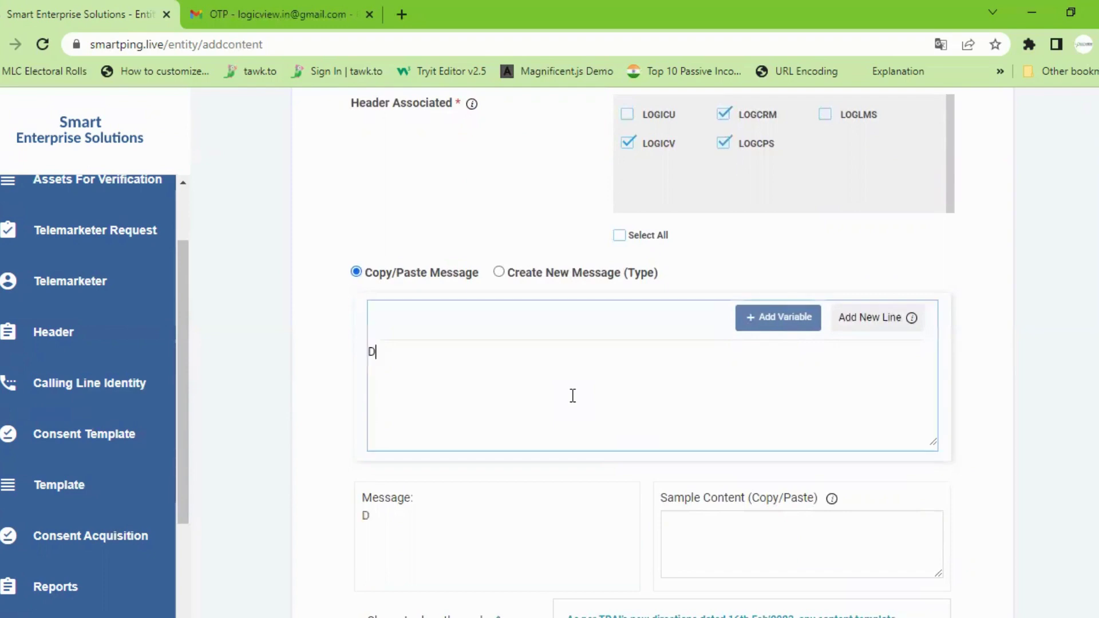
type("ear user, y")
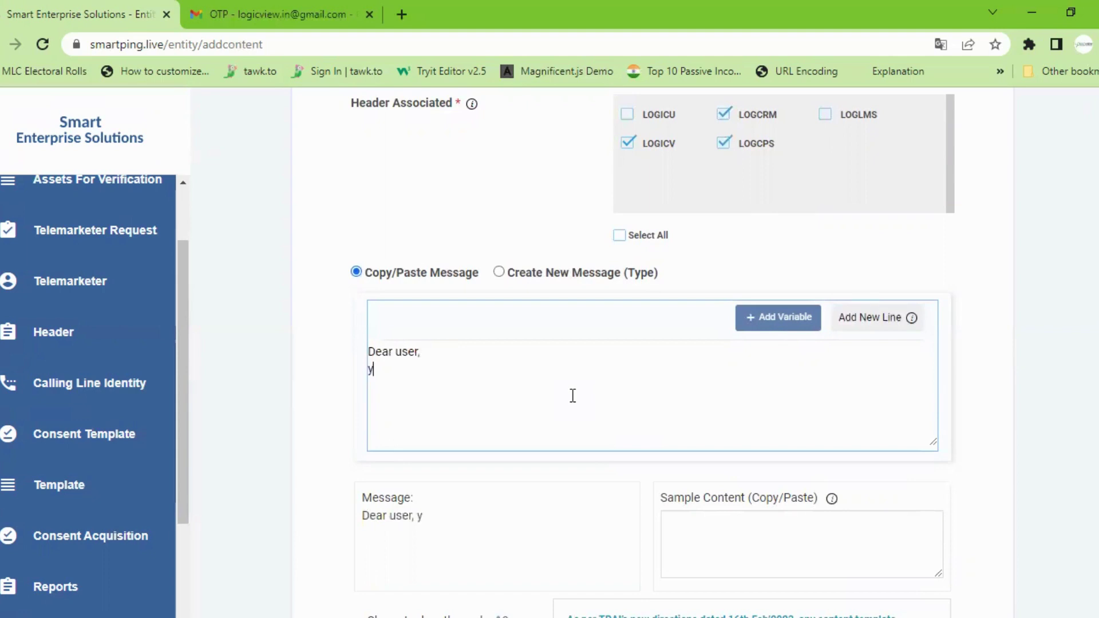
type("our bill amount ")
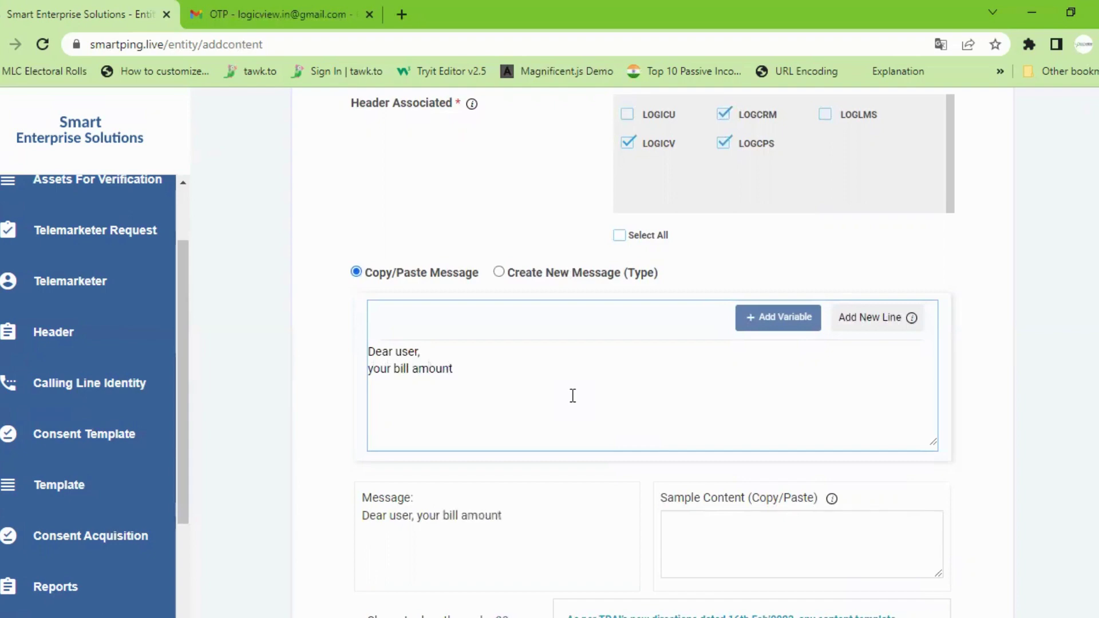
type("Rs 2500")
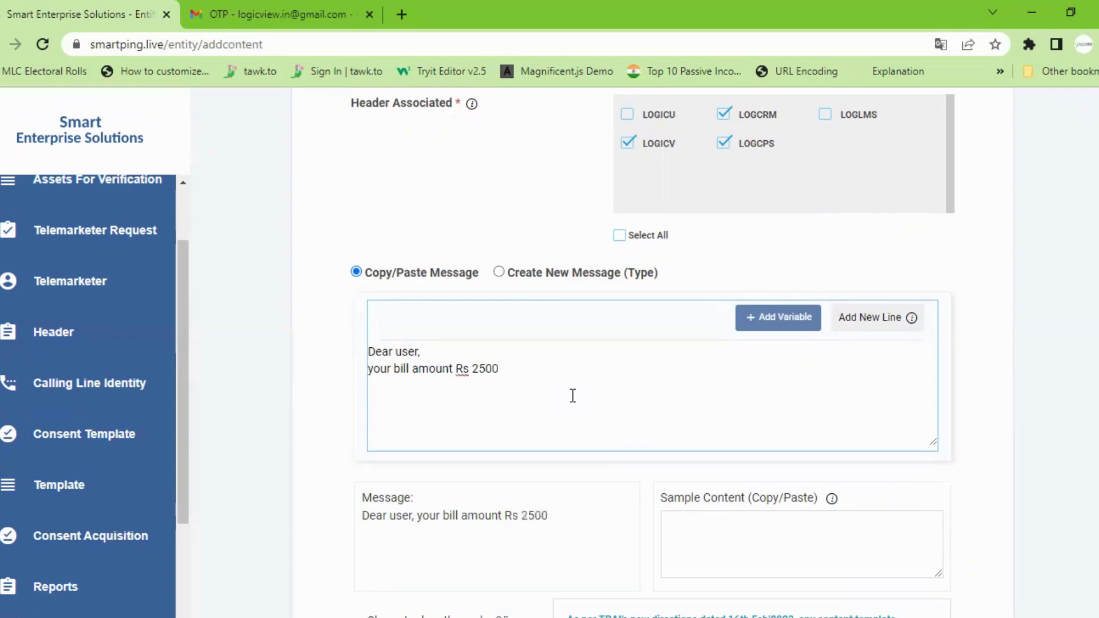
type("/- ")
type("than ")
type("you")
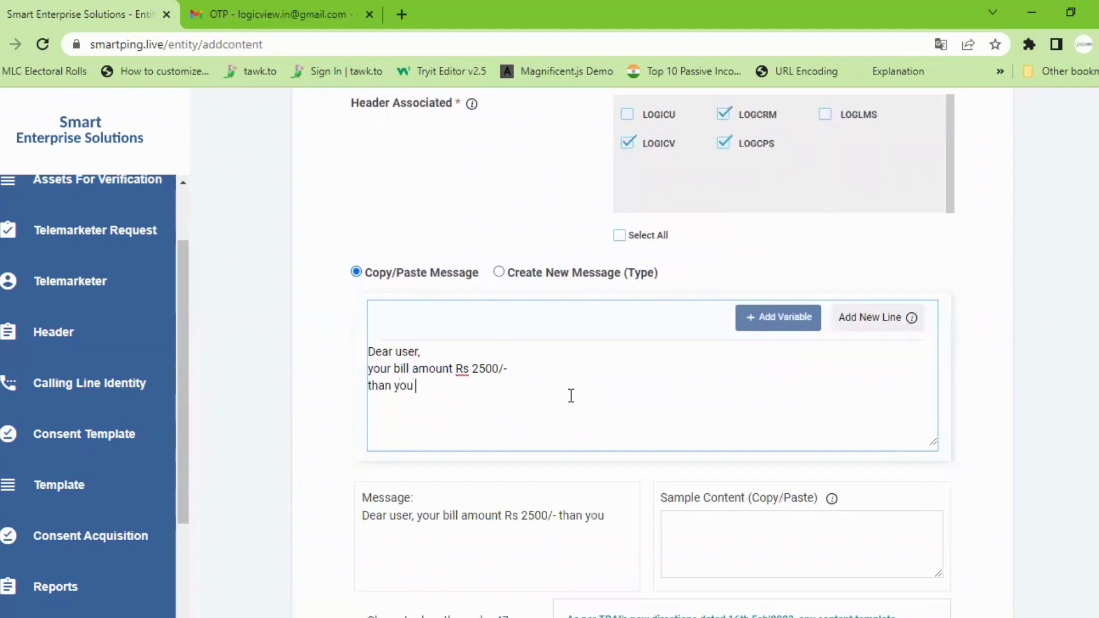
type(" for you")
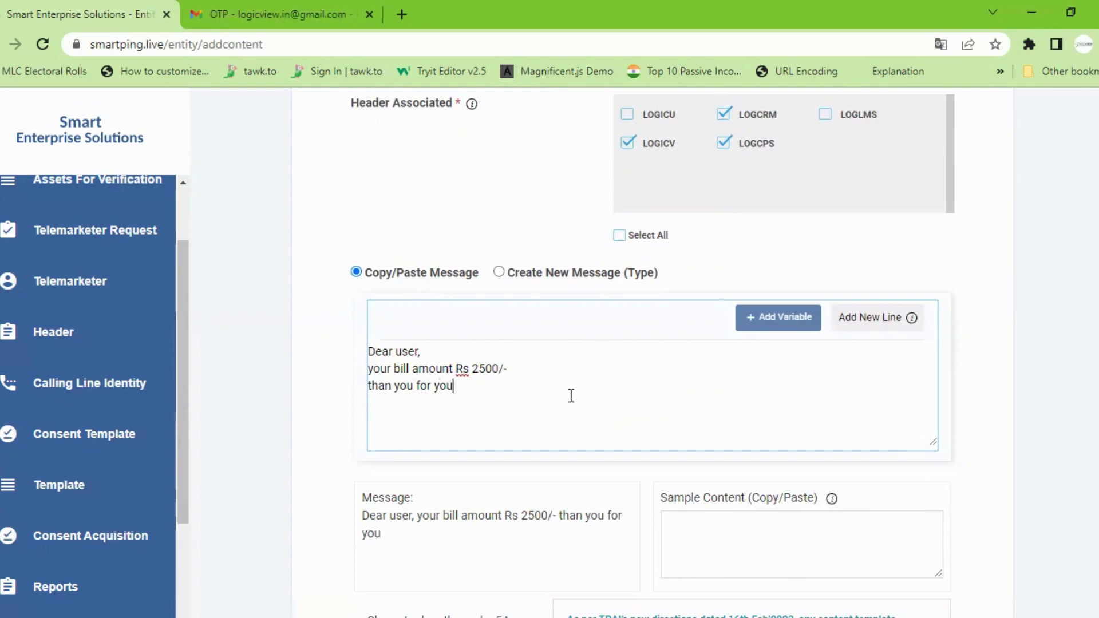
type("r purchase")
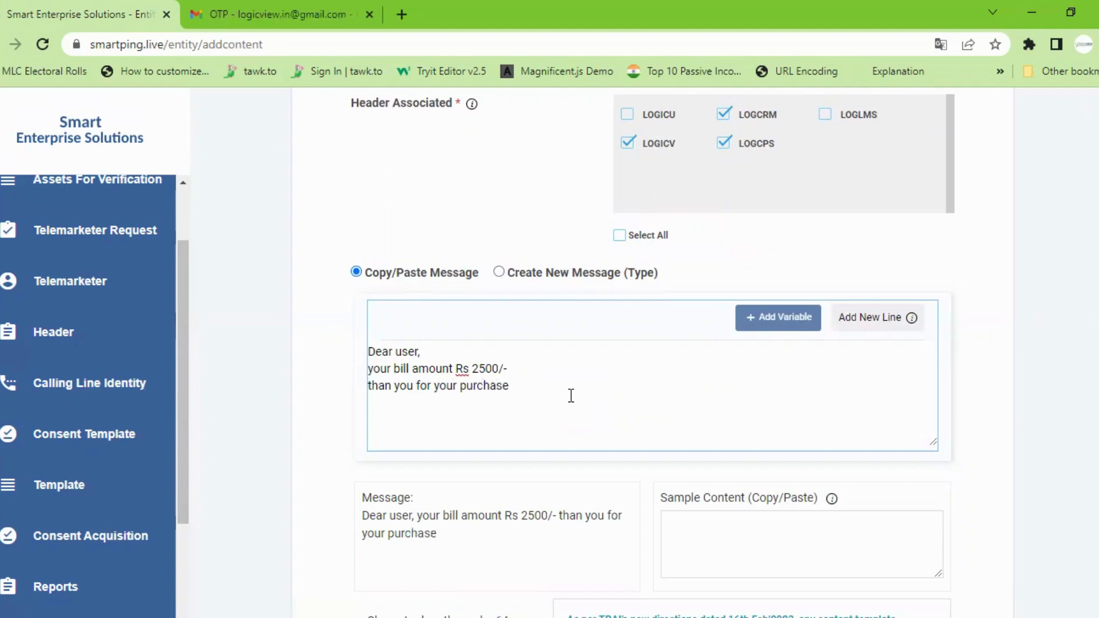
left_click(503, 372)
left_click_drag(503, 372, 455, 372)
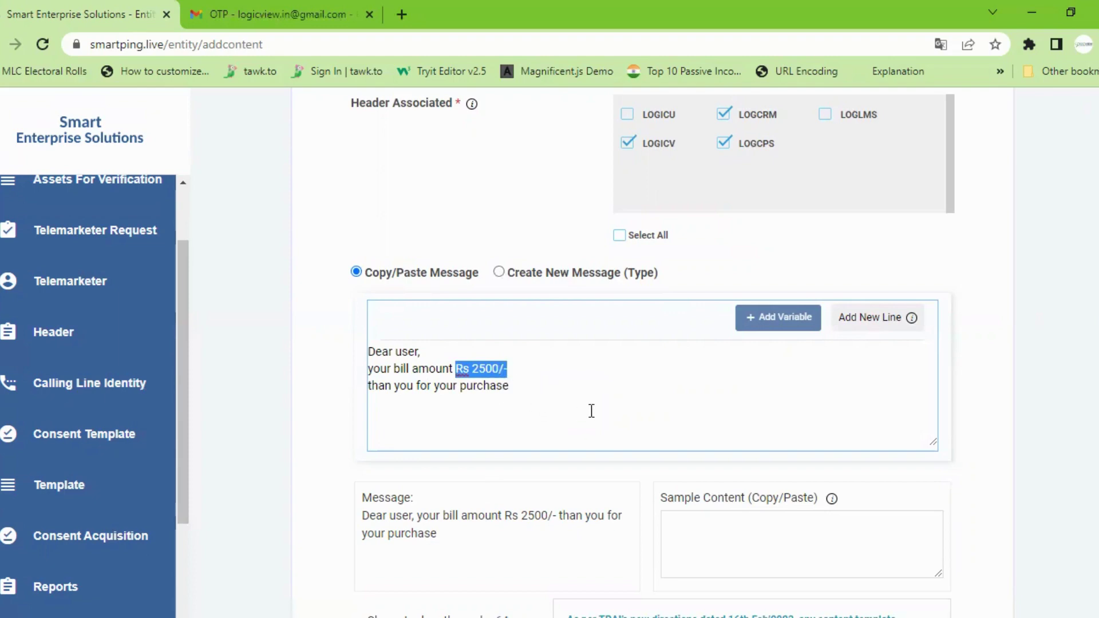
left_click(574, 359)
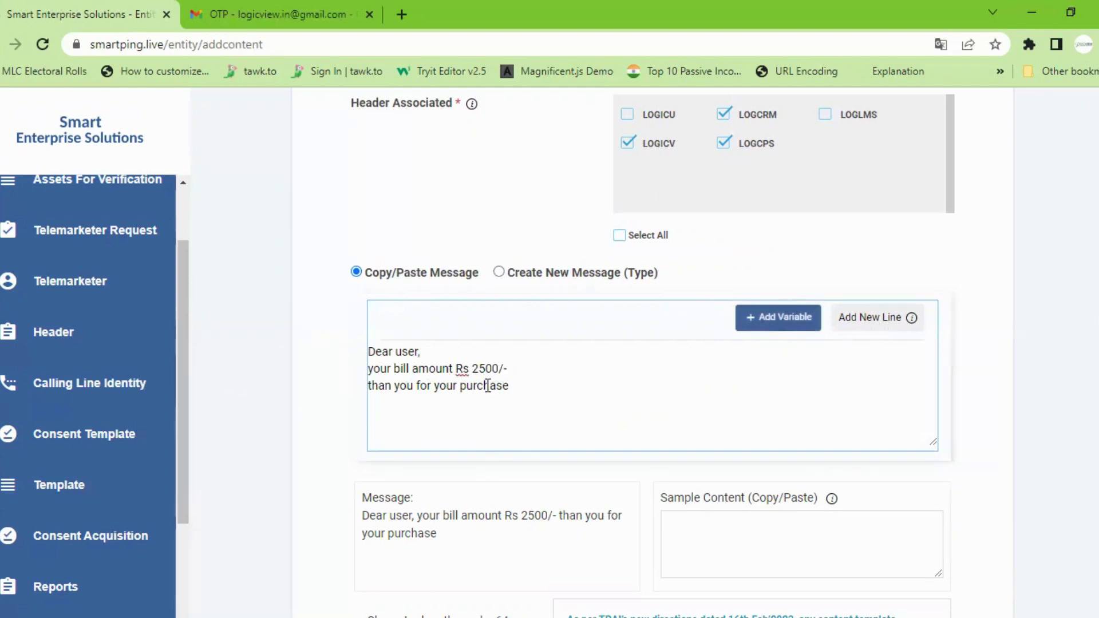
left_click(495, 369)
left_click_drag(514, 367, 471, 368)
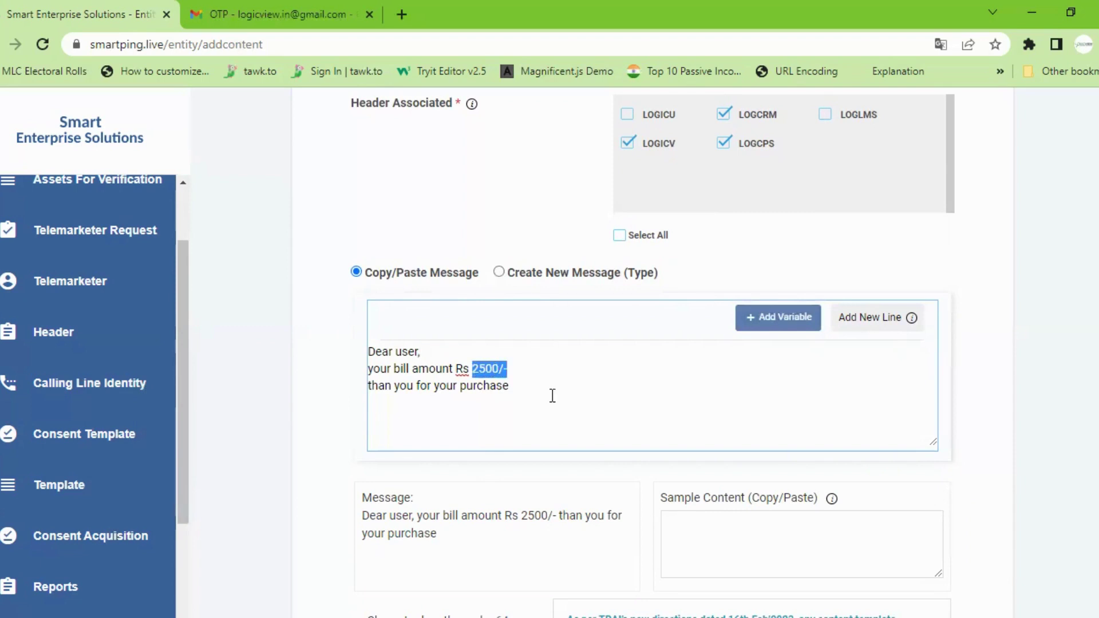
key("BackSpace")
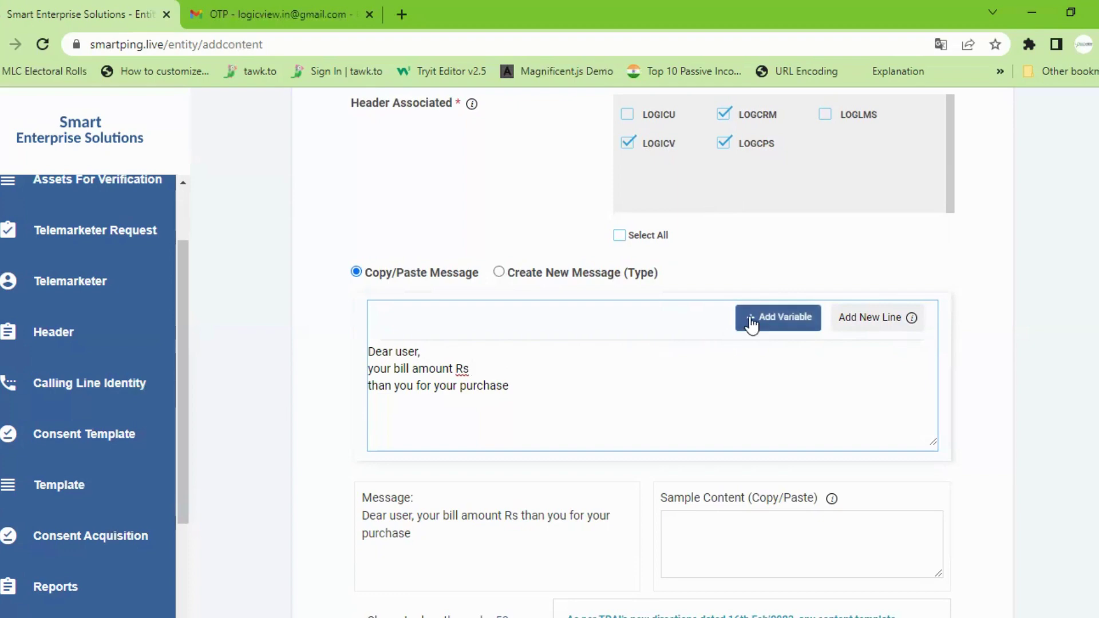
scroll(709, 398, "down", 3)
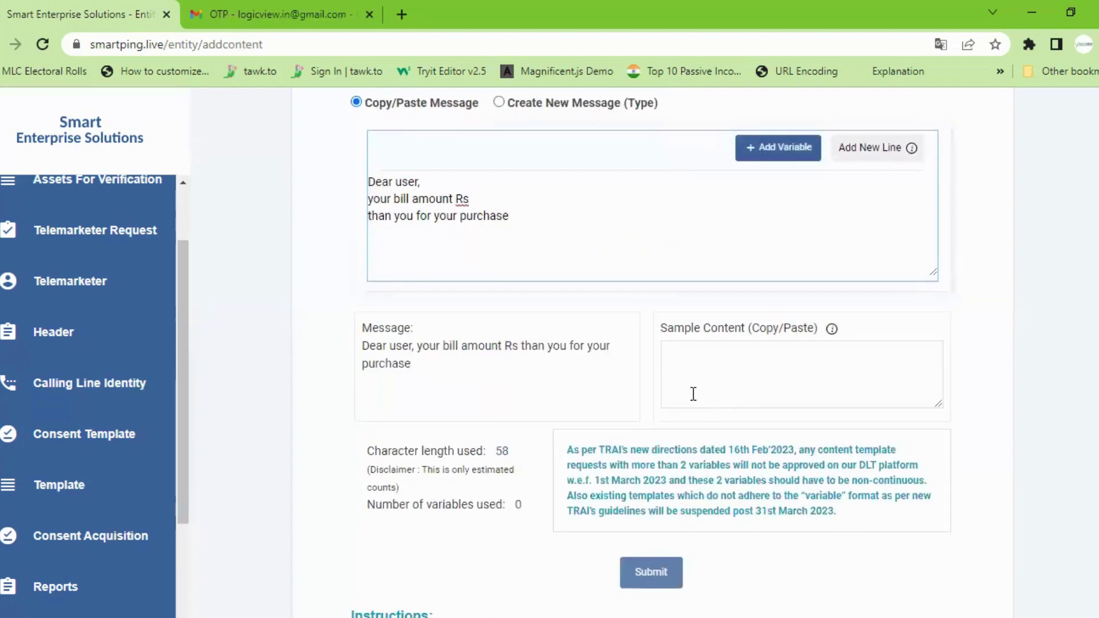
left_click(546, 197)
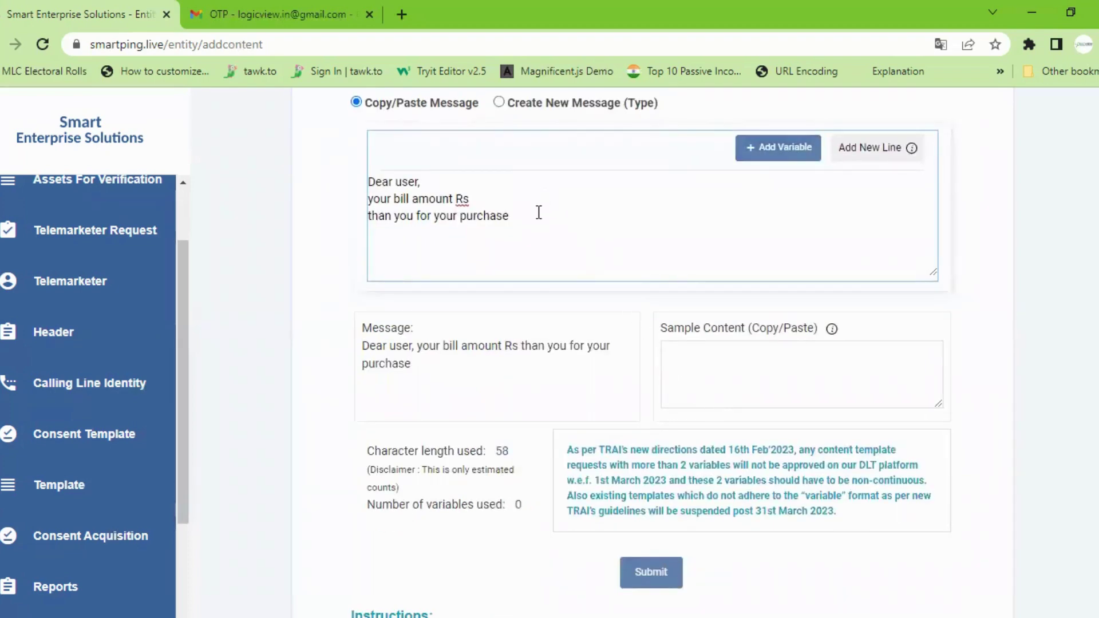
left_click(538, 215)
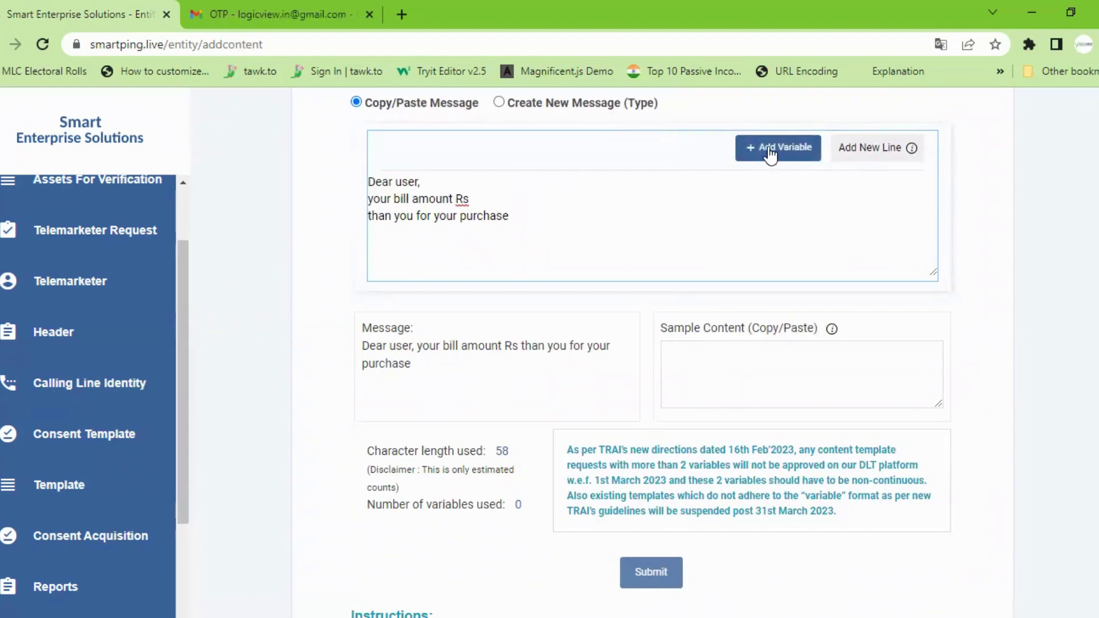
left_click(523, 197)
Insert <#var#> after 'Rs' in the message and check the character length used.
left_click(509, 283)
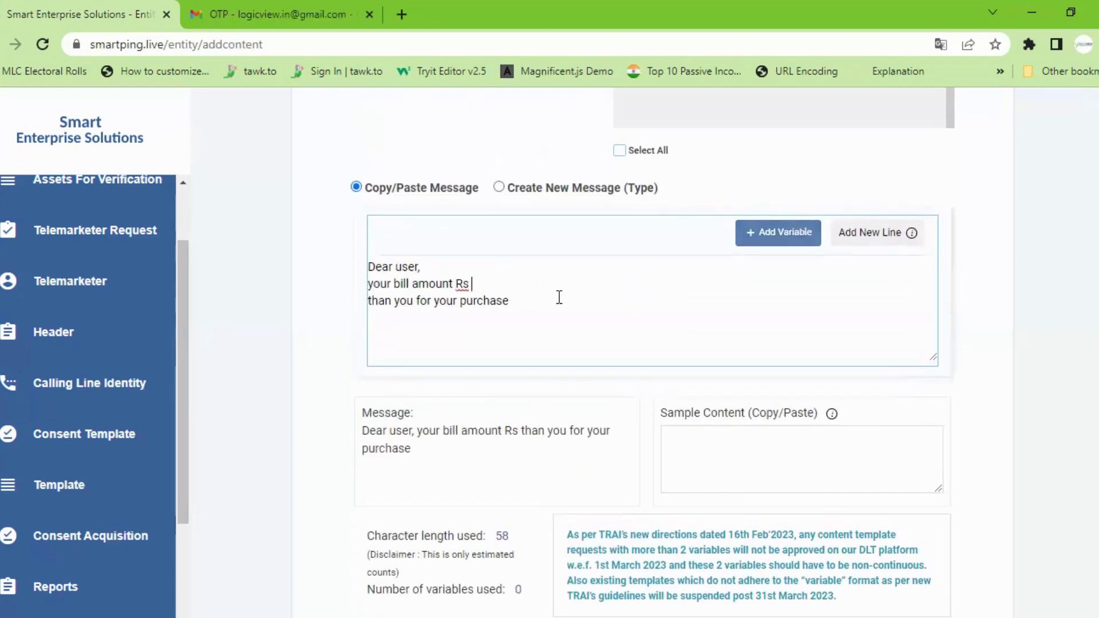
type("<")
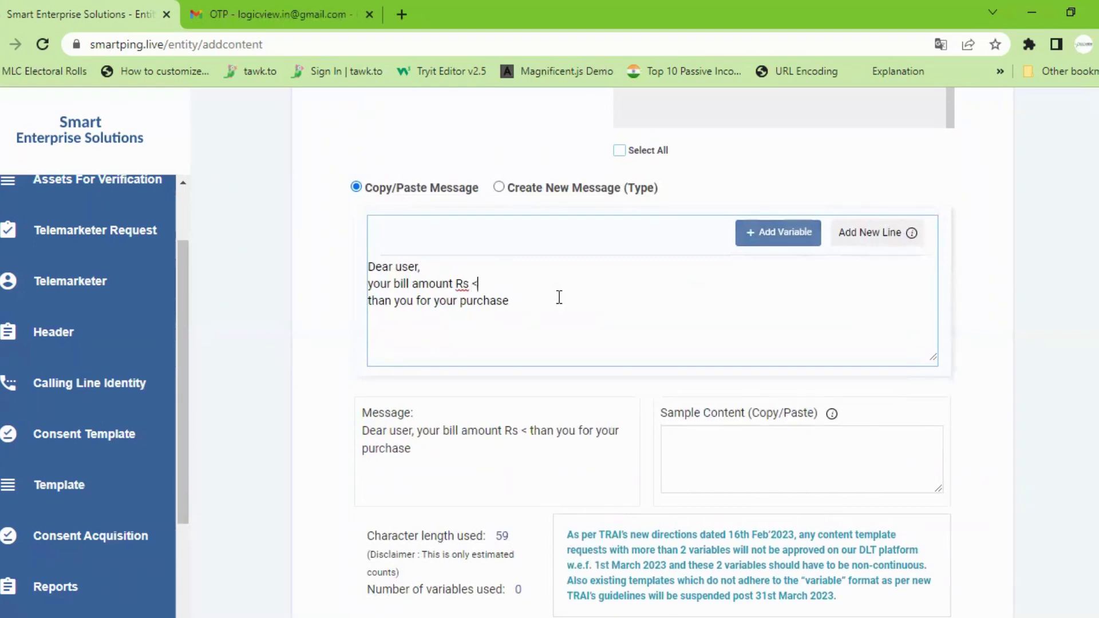
type("#var>")
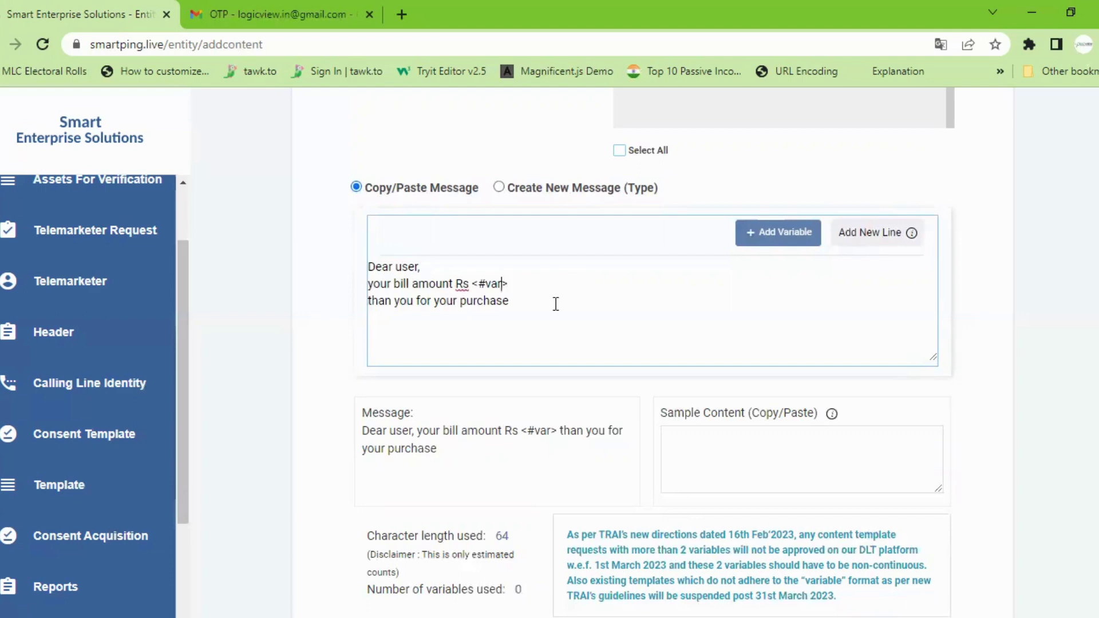
type("#")
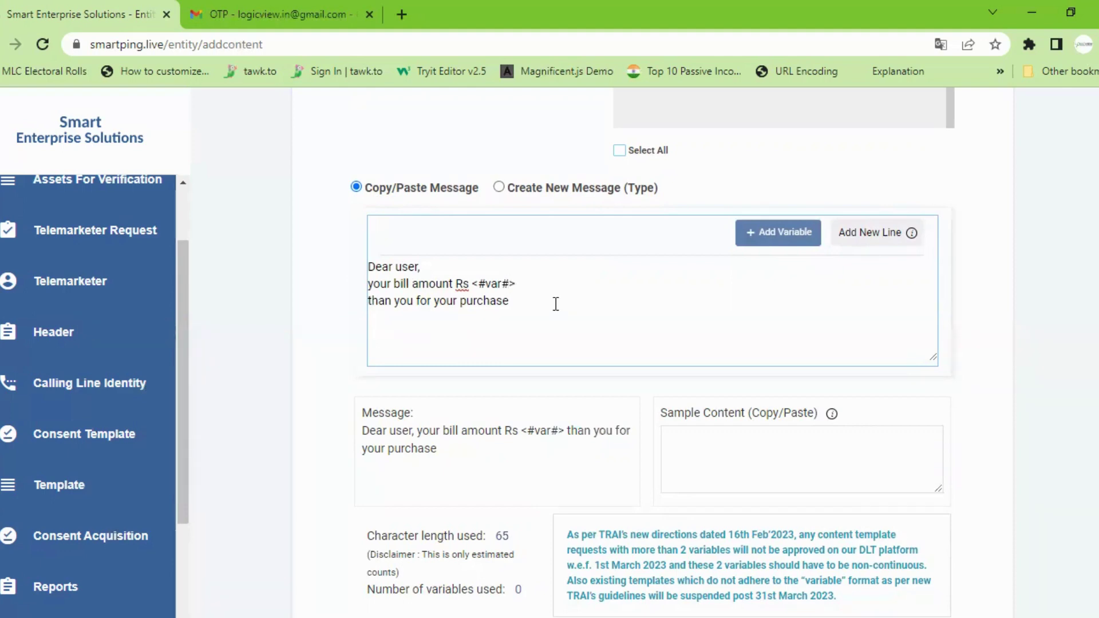
scroll(595, 324, "down", 1)
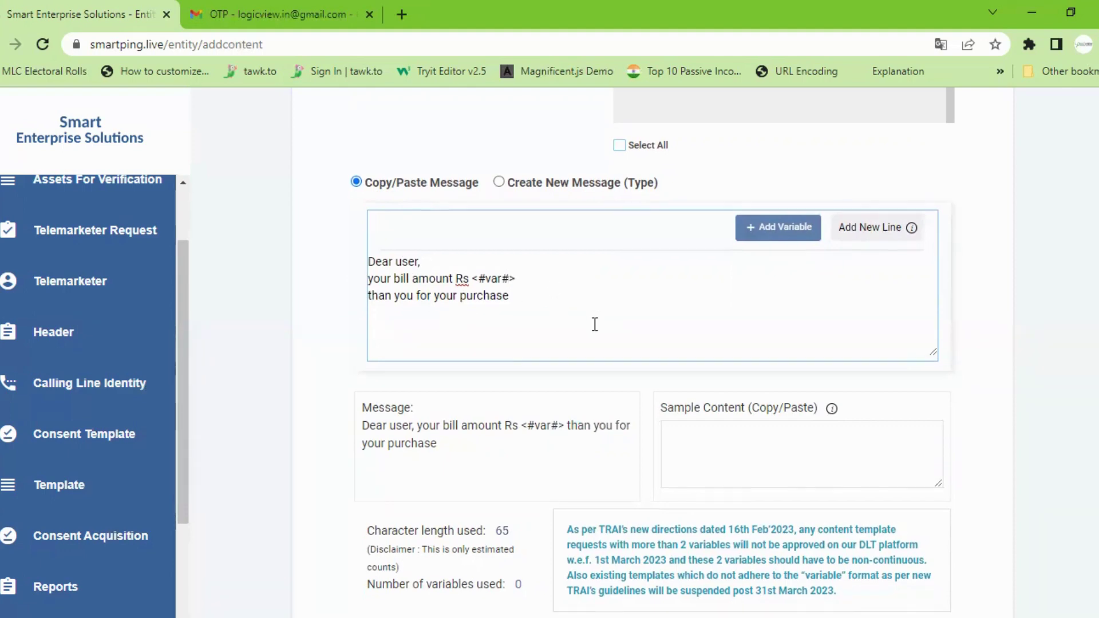
scroll(594, 324, "down", 1)
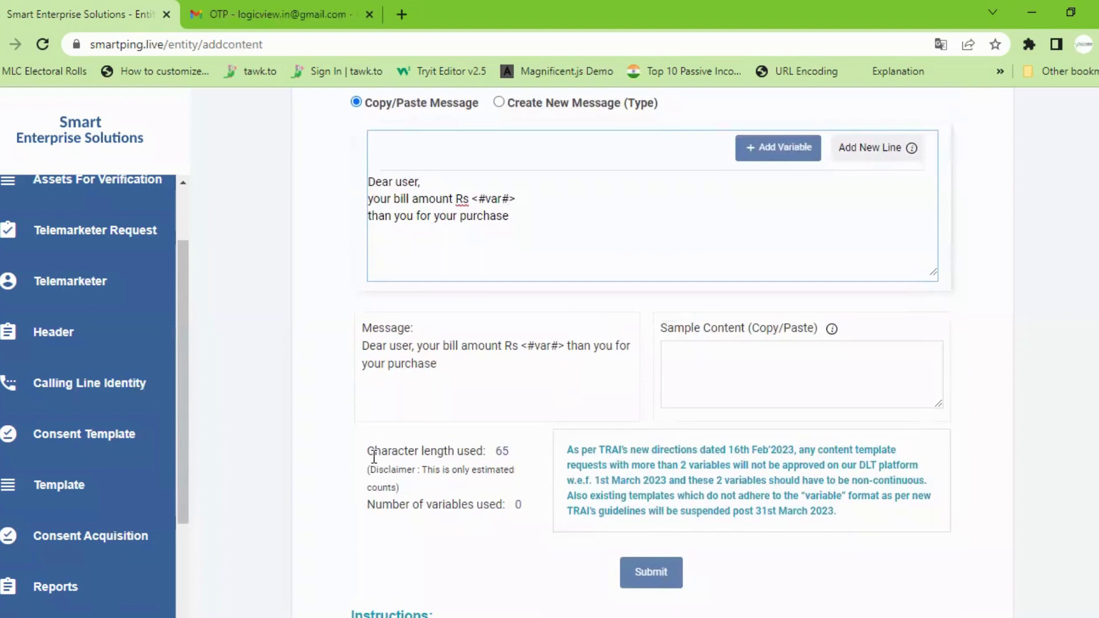
left_click_drag(366, 452, 513, 451)
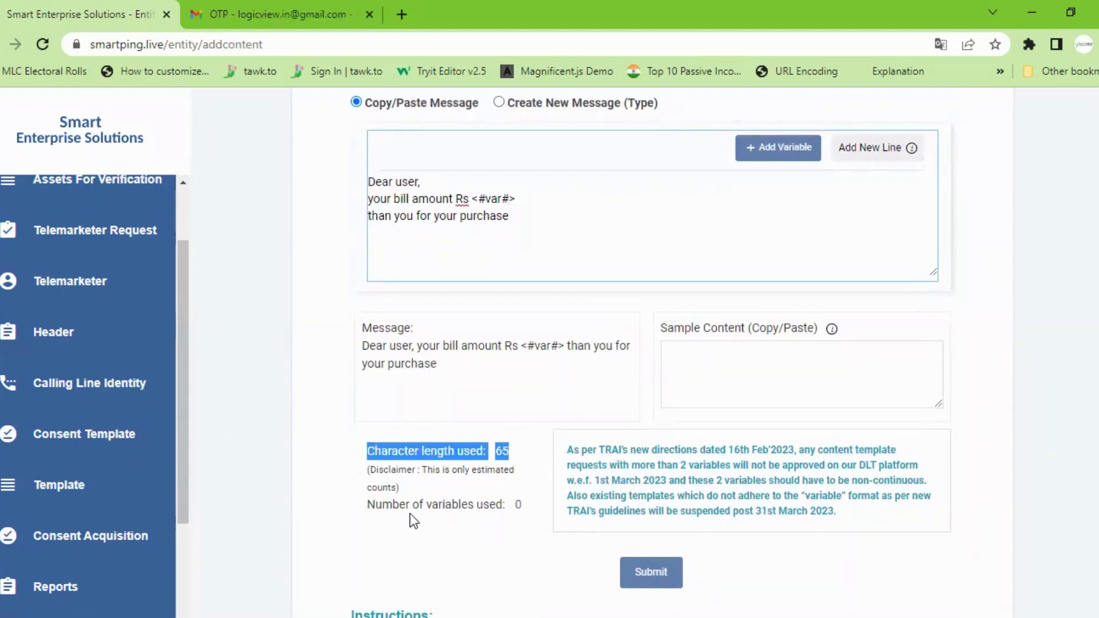
left_click(535, 214)
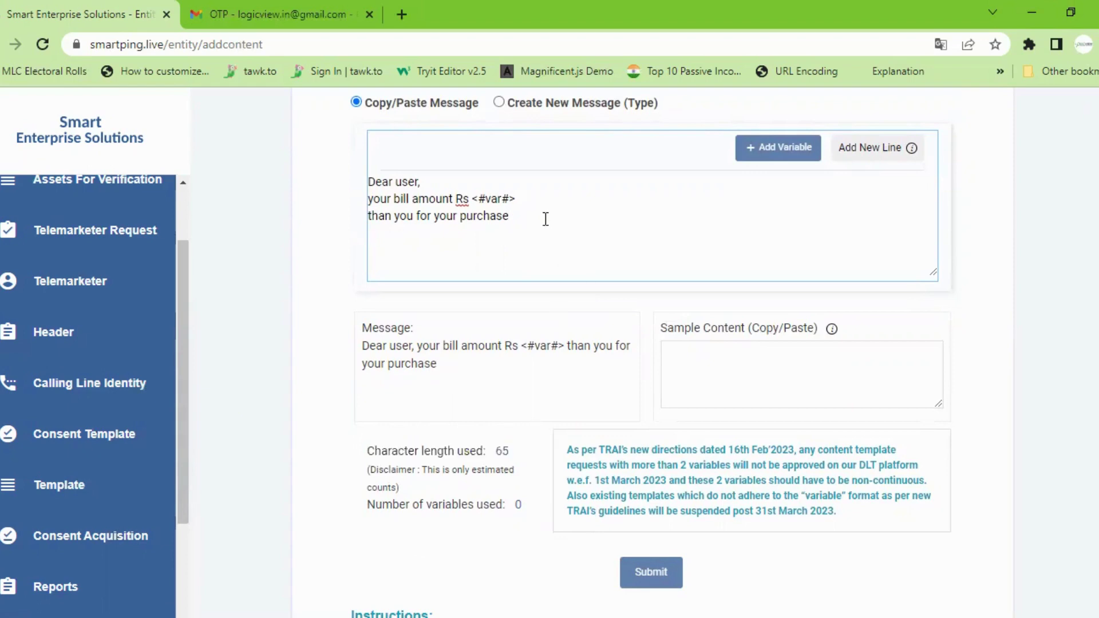
Replace the angle brackets with curly braces so the placeholder reads {#var#}.
left_click(726, 378)
left_click(522, 199)
key("BackSpace")
type("}")
key("Left")
key("Left")
key("Left")
key("Left")
key("Left")
key("Left")
key("BackSpace")
type("{")
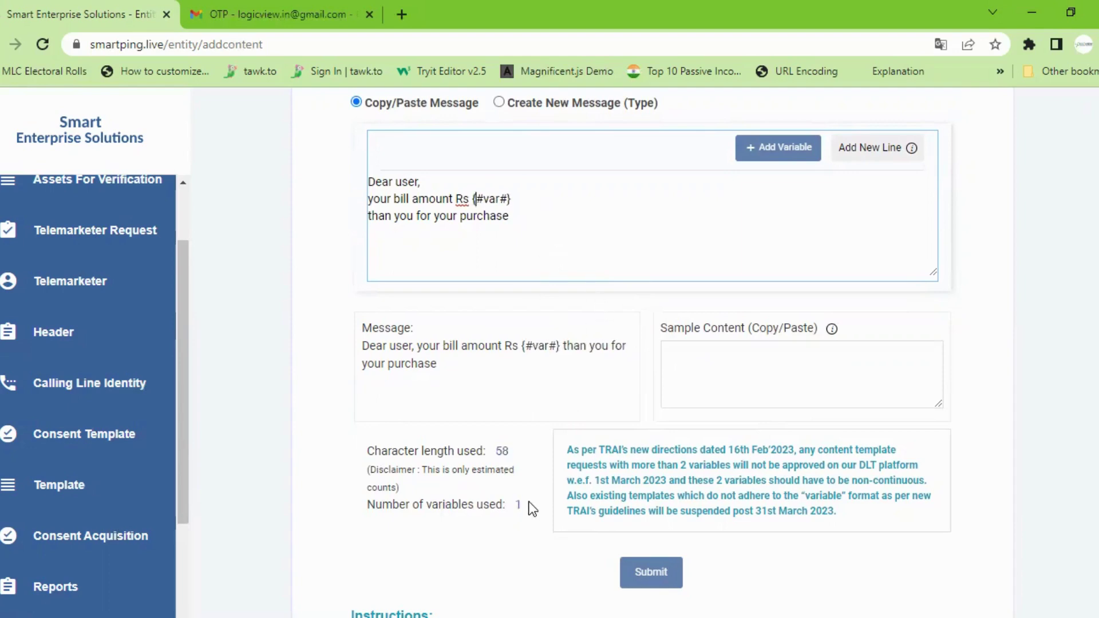
Copy {#var#} and paste it over 'user' so the greeting reads 'Dear {#var#},'.
left_click_drag(523, 505, 489, 505)
left_click(515, 200)
left_click_drag(510, 200, 473, 200)
right_click(489, 197)
left_click(532, 260)
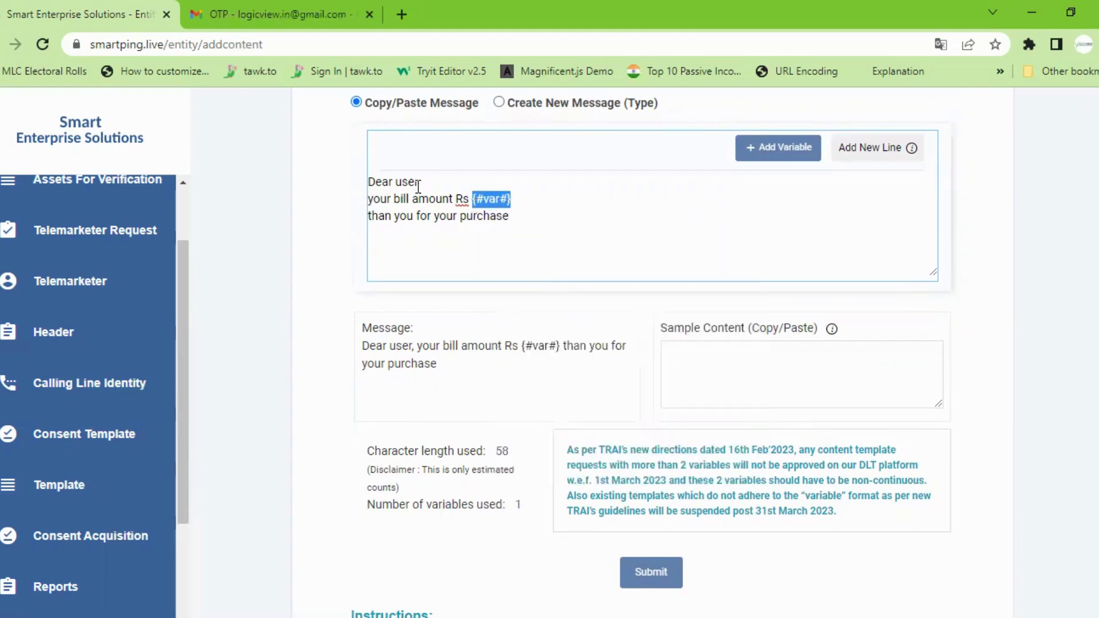
left_click_drag(420, 182, 395, 182)
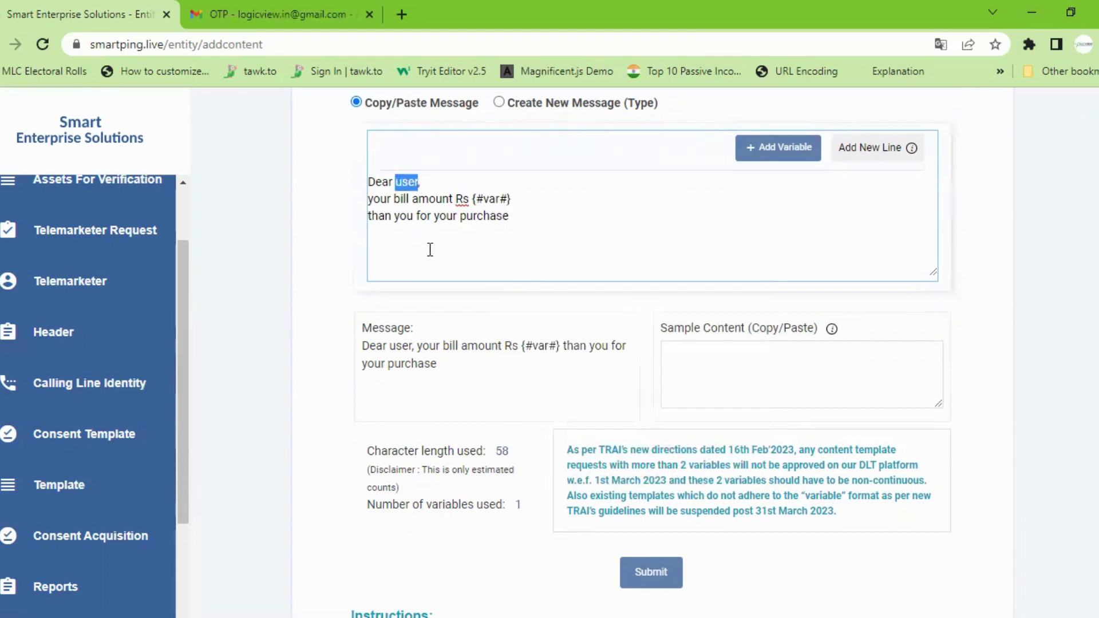
key("ctrl+v")
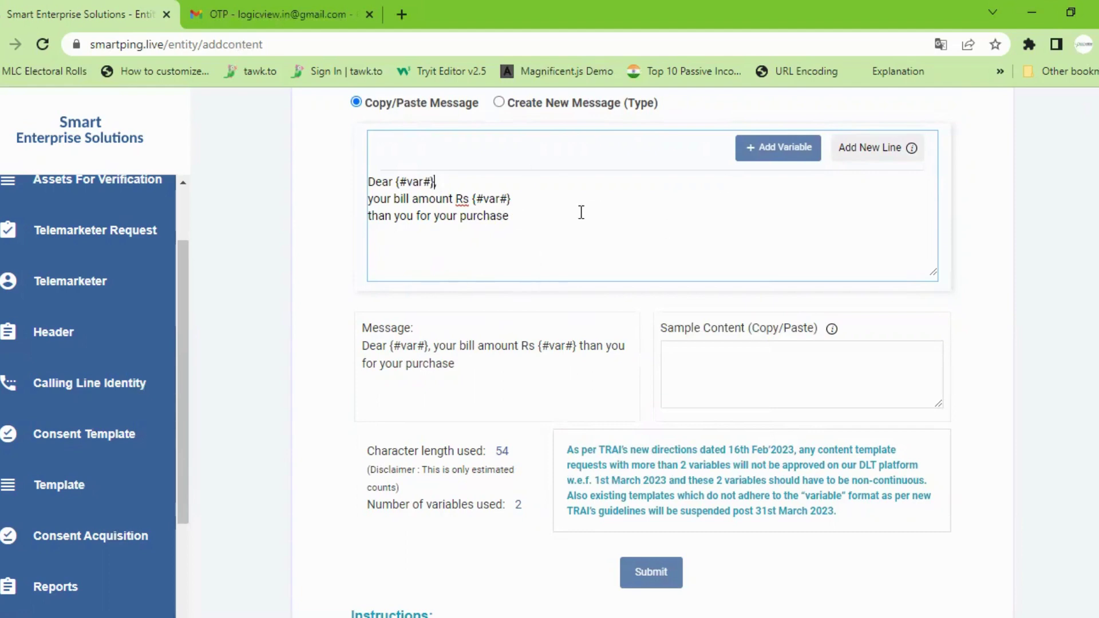
scroll(638, 354, "down", 3)
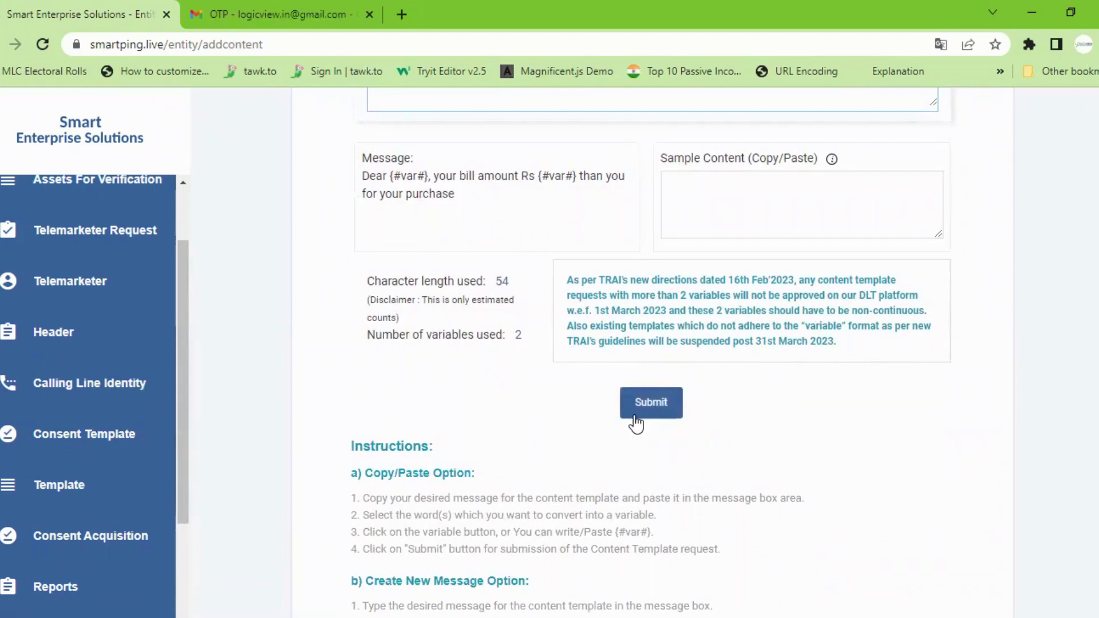
Review the completed Bill alert form, then go to the Template list of registered templates.
scroll(663, 434, "down", 5)
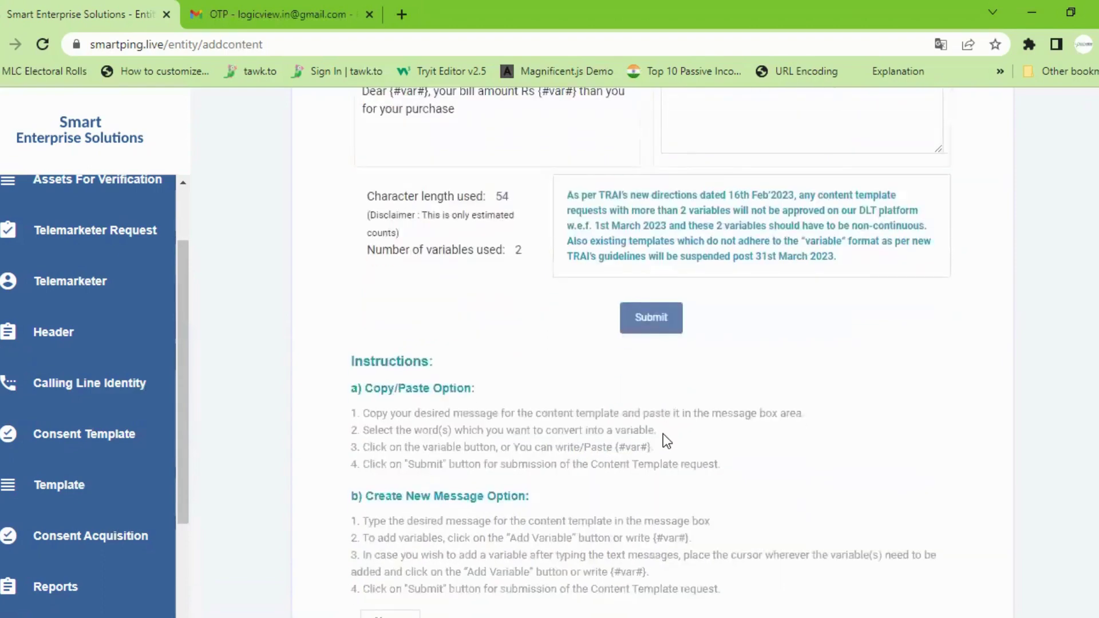
scroll(663, 434, "up", 6)
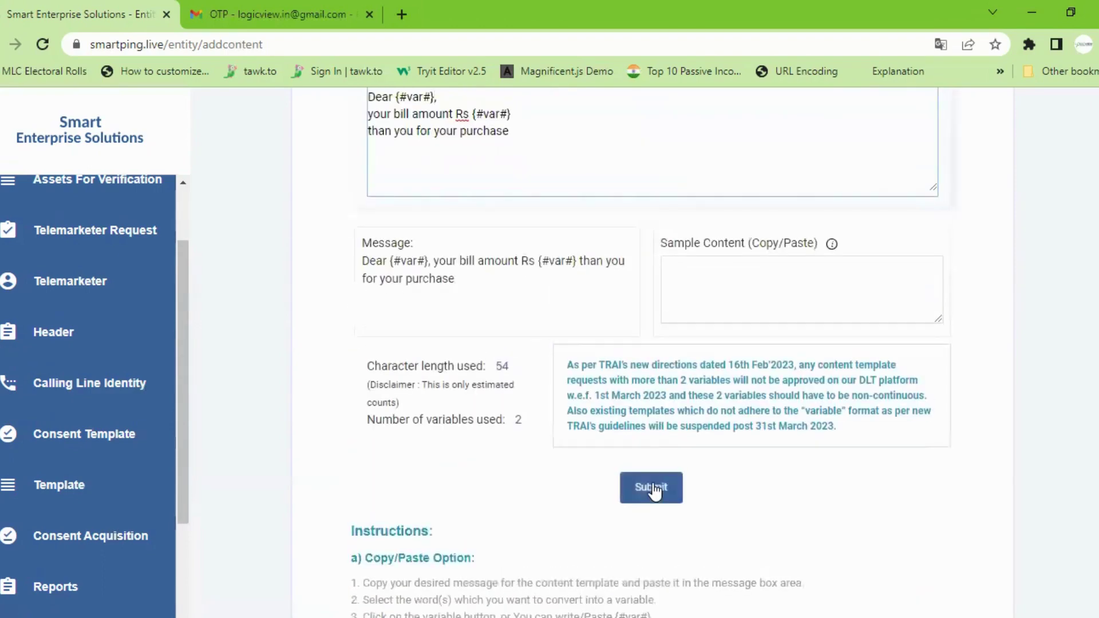
scroll(650, 493, "up", 12)
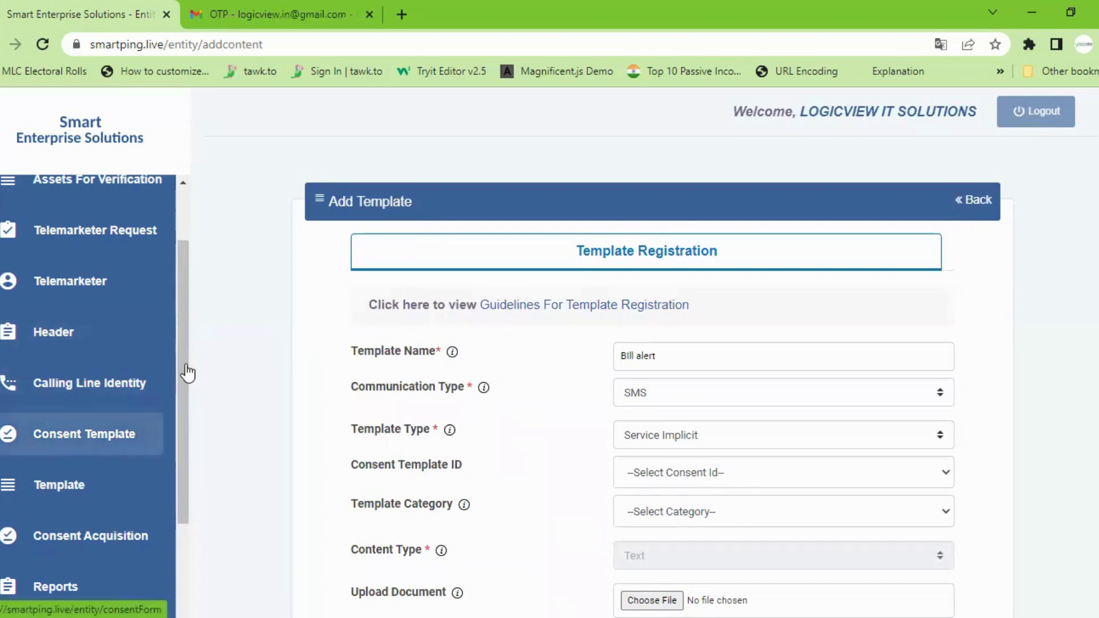
scroll(93, 339, "up", 2)
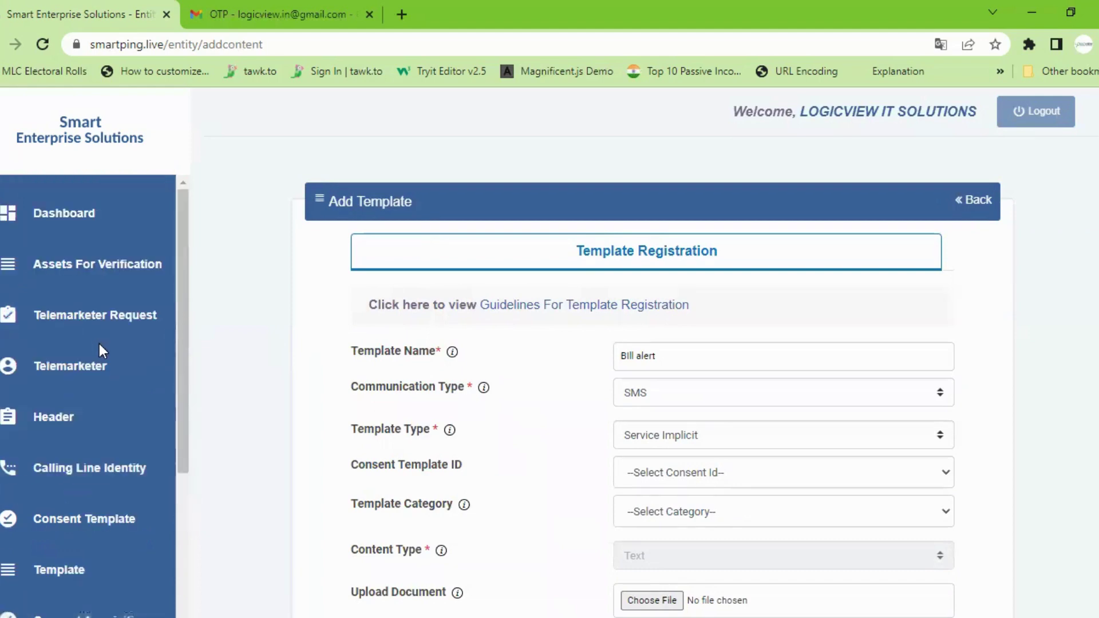
scroll(99, 343, "down", 3)
left_click(75, 403)
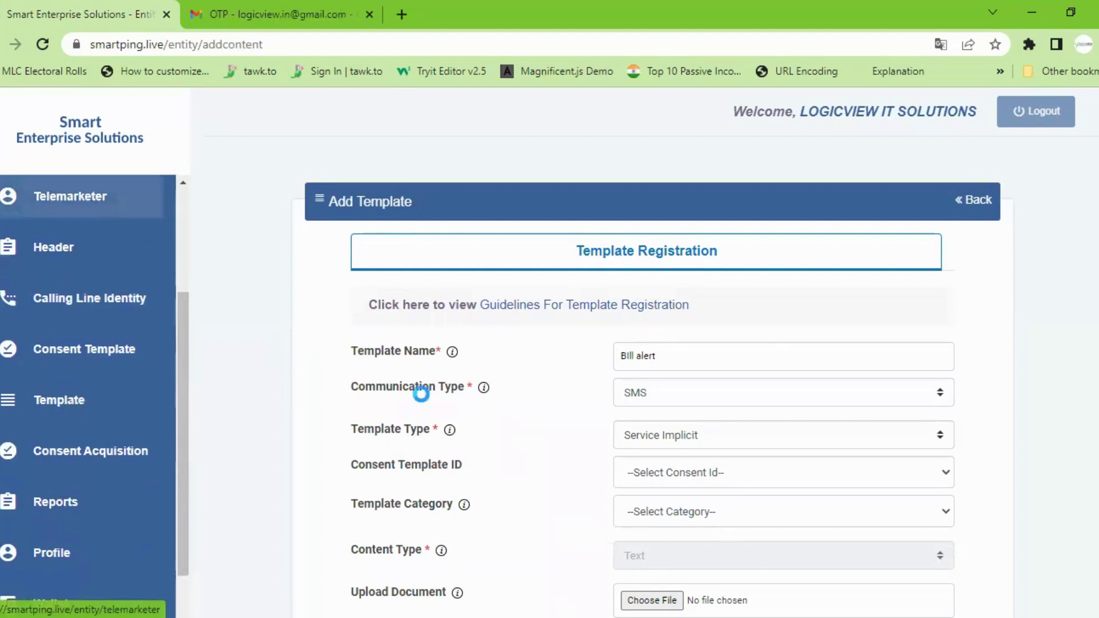
scroll(722, 465, "down", 2)
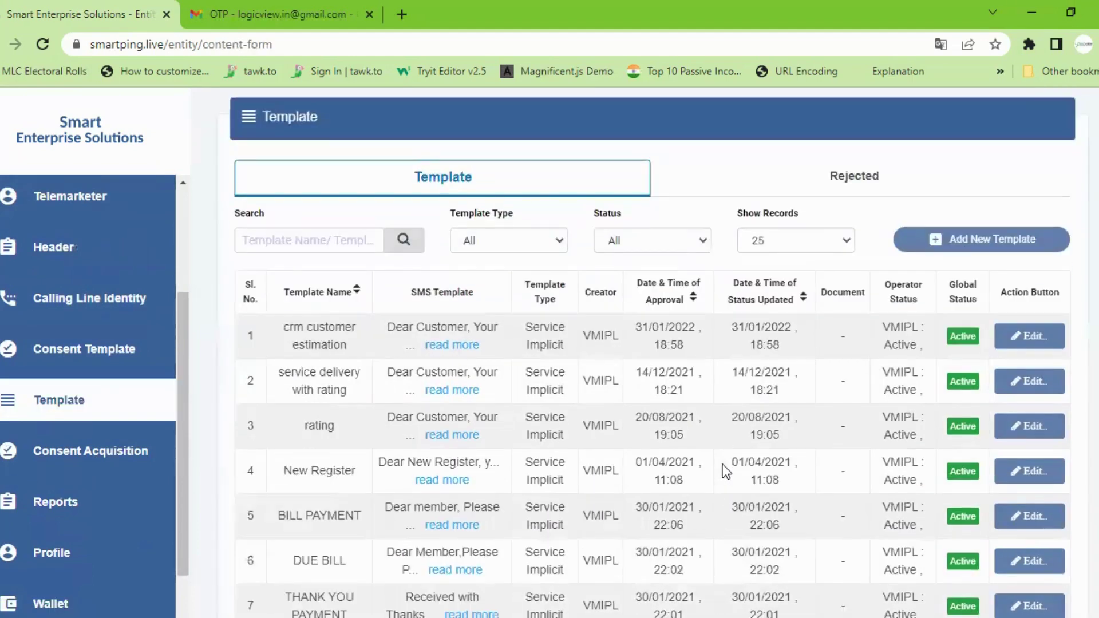